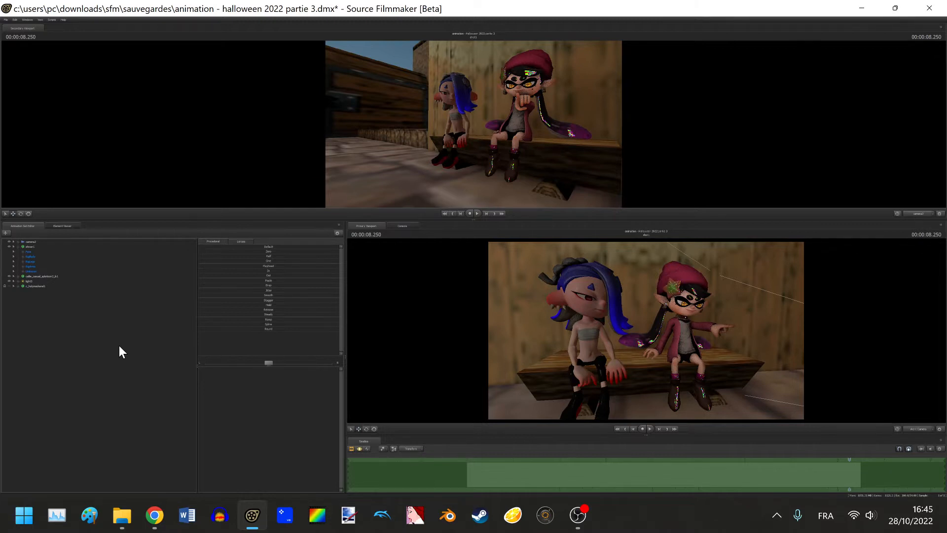
Open the session file "animation - halloween 2022 partie 3.dmx" without saving the current changes
key("ctrl+o")
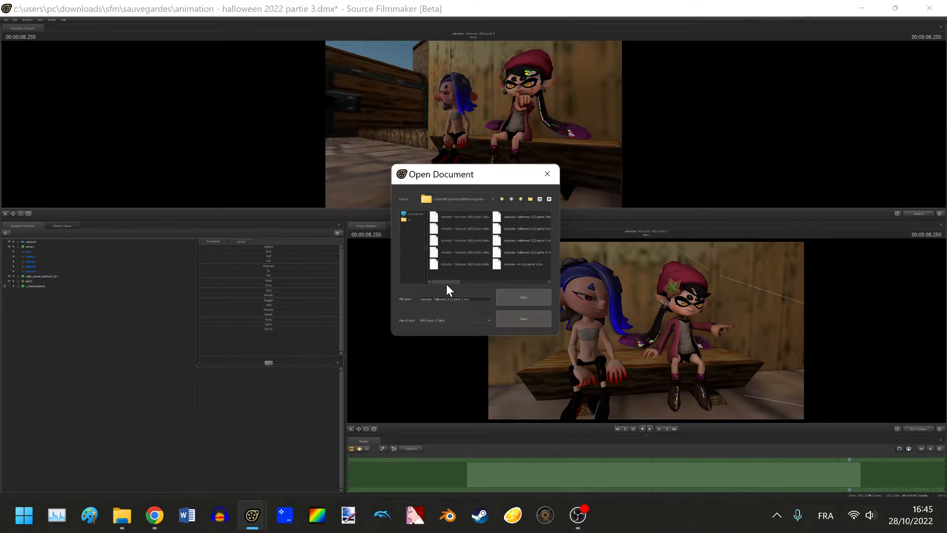
double_click(481, 227)
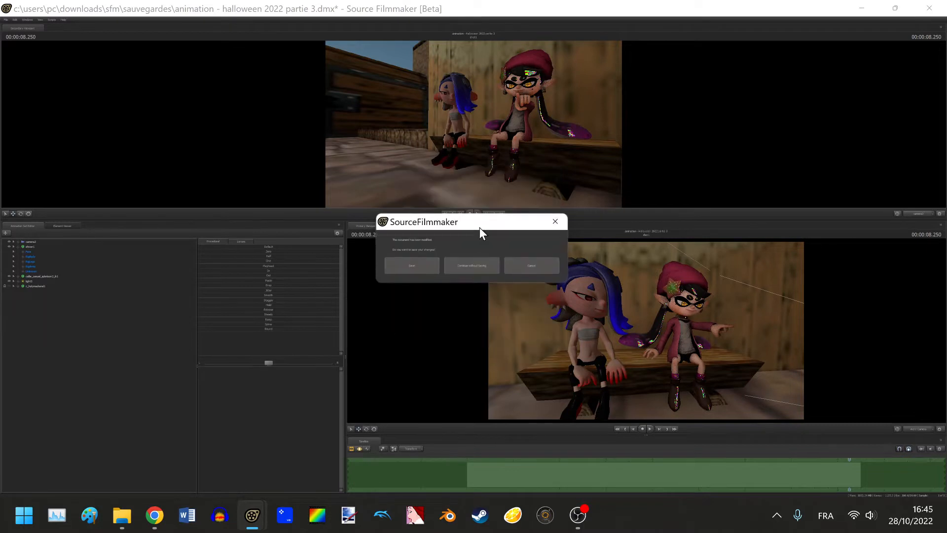
left_click(474, 265)
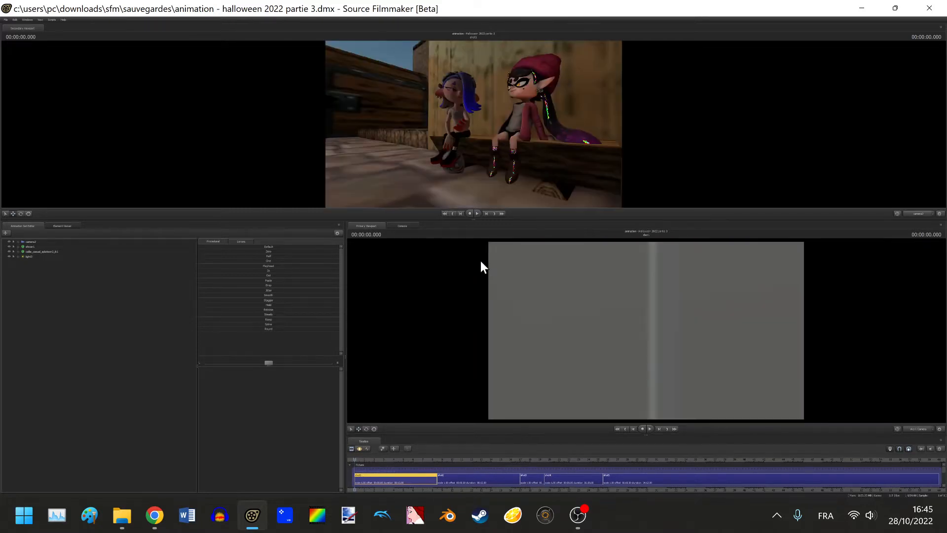
Bring the work camera to the shot camera's viewpoint, switch to the Motion Editor and frame the blue-haired character up close
left_click(931, 215)
left_click(926, 225)
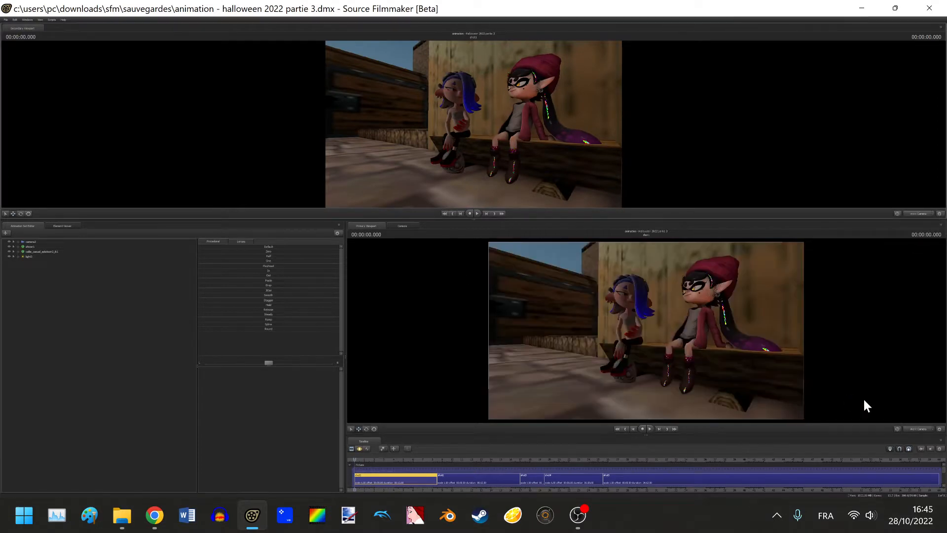
left_click(933, 214)
left_click(360, 448)
left_click_drag(646, 330, 666, 324)
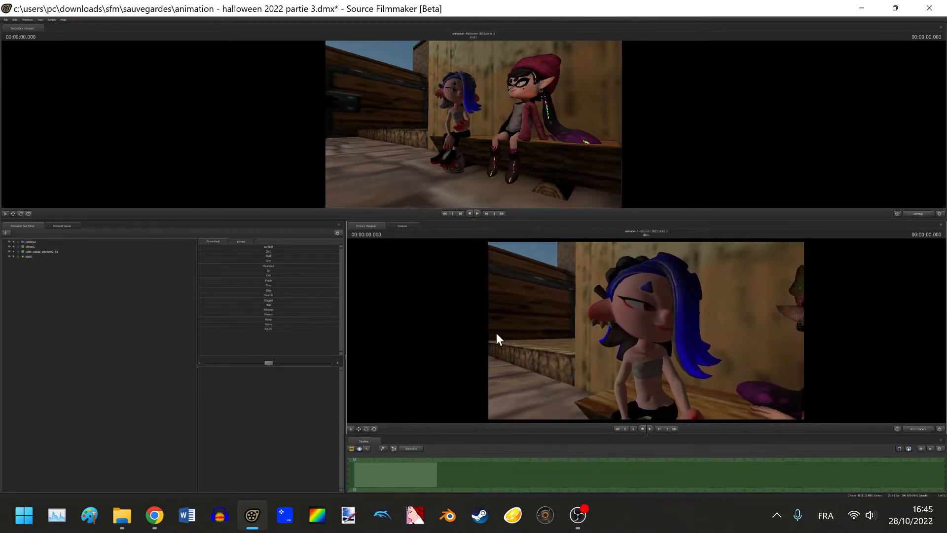
Play the first shot to review the blue-haired character's motion and return to the start of the timeline
key("space")
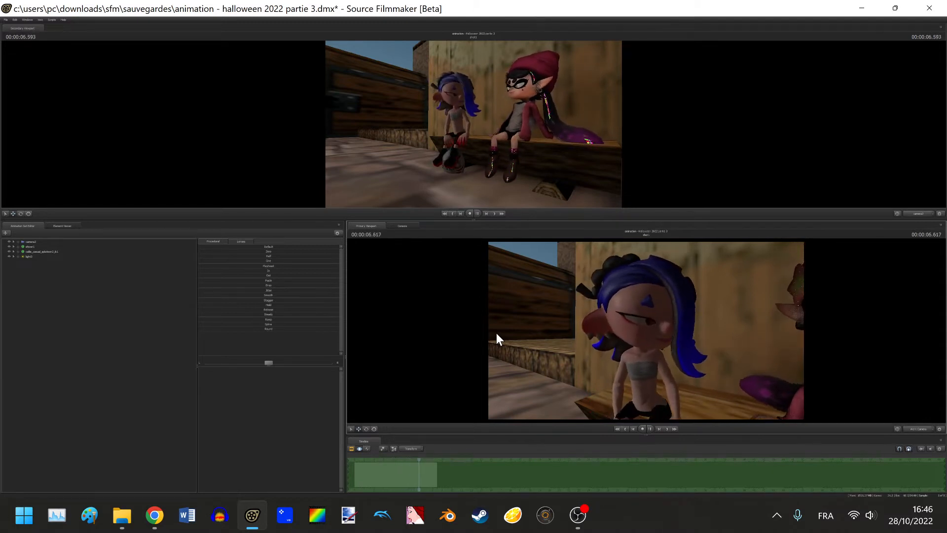
key("space")
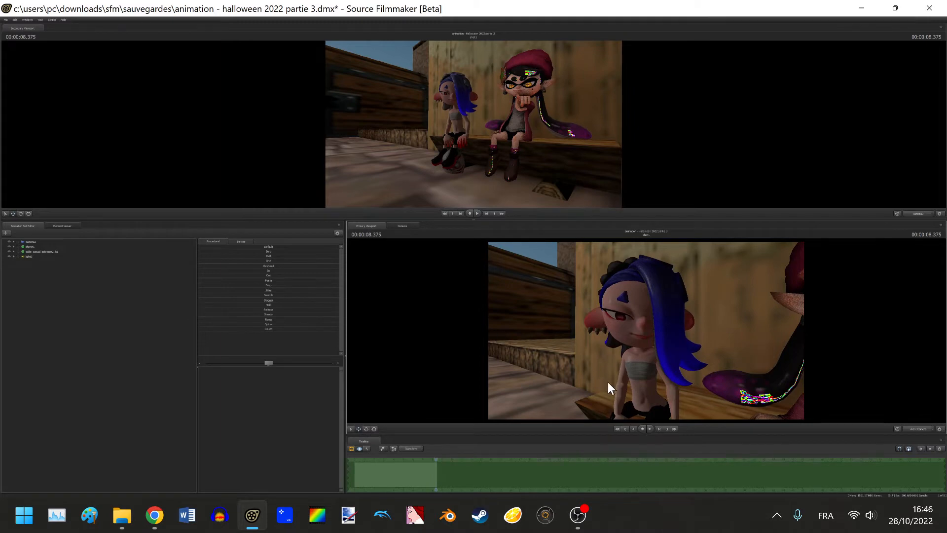
mouse_move(646, 331)
left_mouse_down()
mouse_move(651, 340)
mouse_move(647, 333)
left_mouse_up()
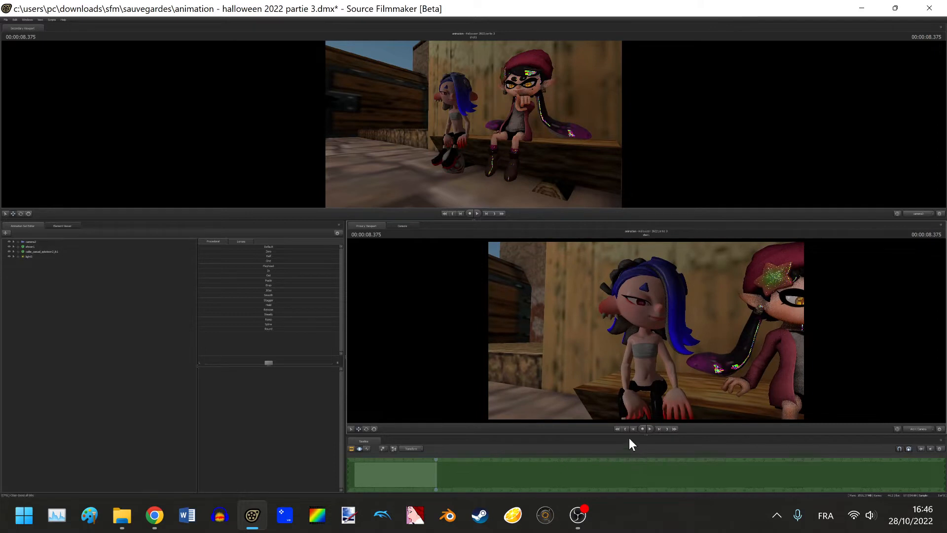
left_click(625, 429)
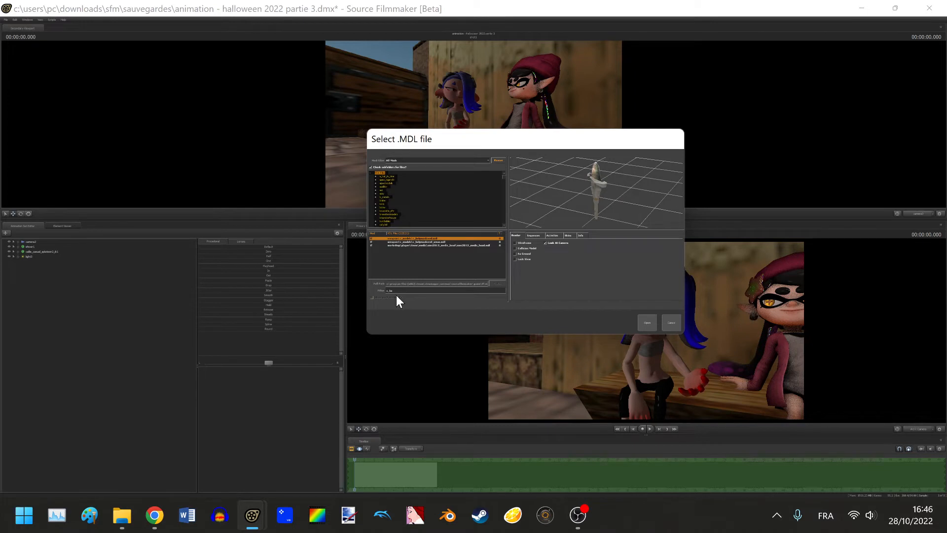
Find the c_holymackerel fish model in the model browser and add it to the shot
left_click_drag(402, 292, 362, 289)
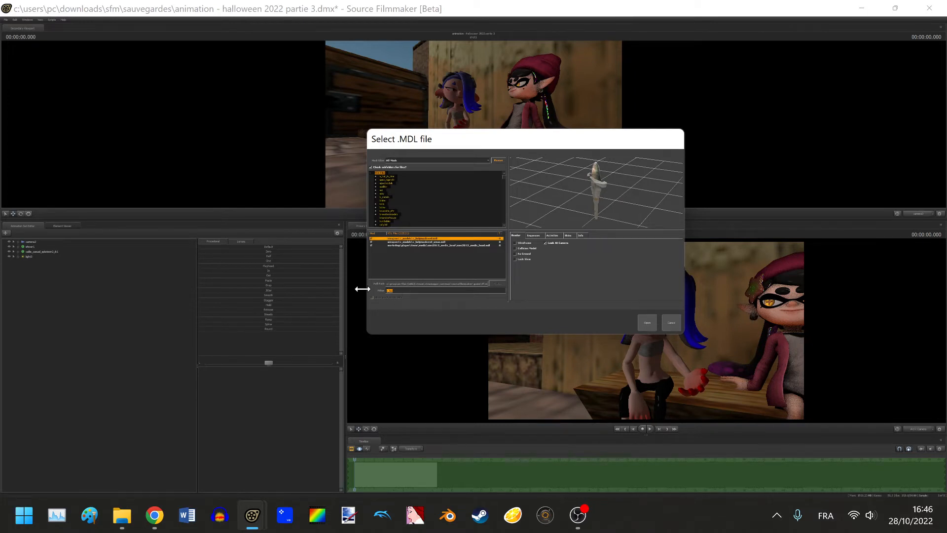
type("c_h")
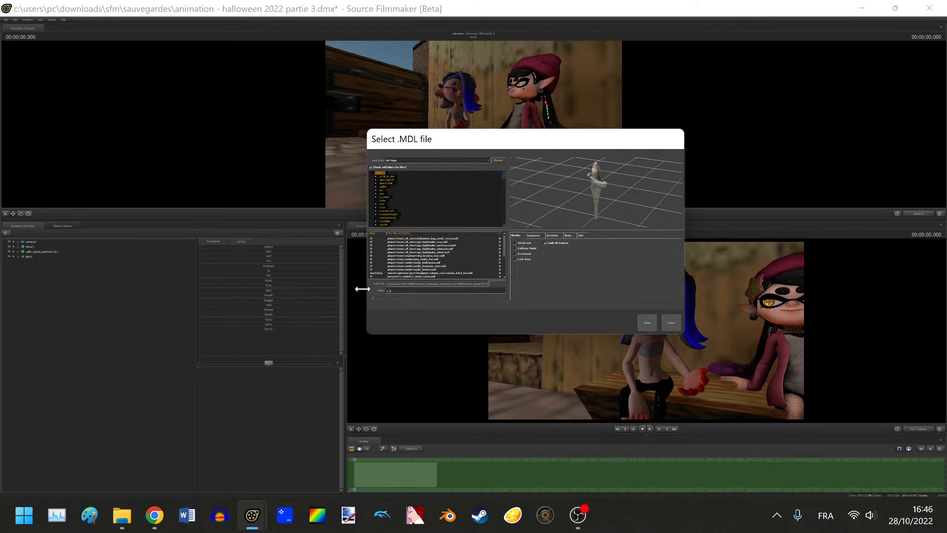
type("a")
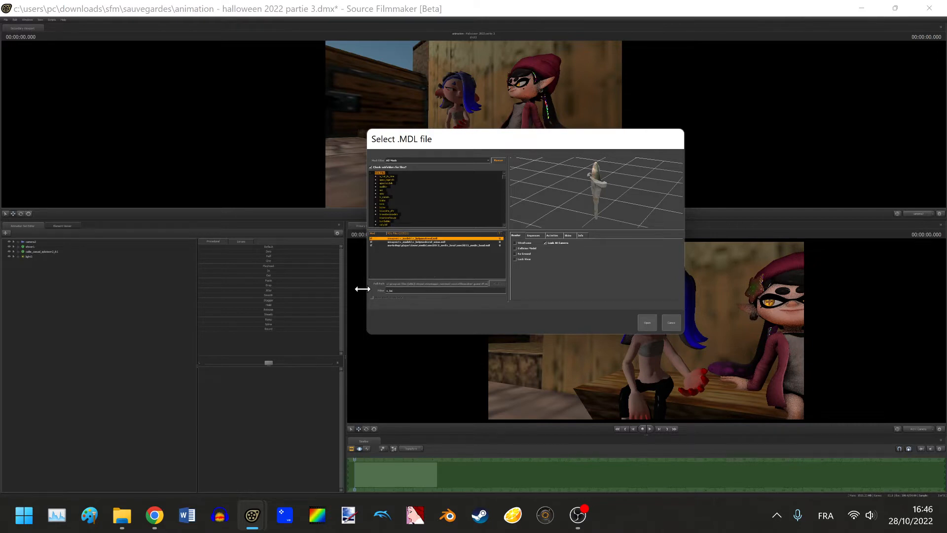
key("Return")
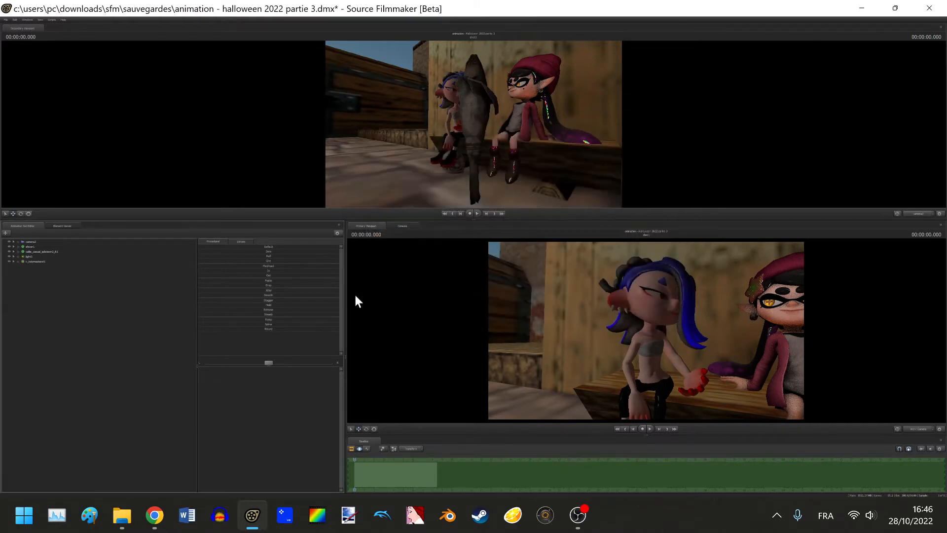
Lock the fish's rootTransform to the rig_head control of shiver1 and zero the fish's transform
left_click(17, 247)
left_click(23, 257)
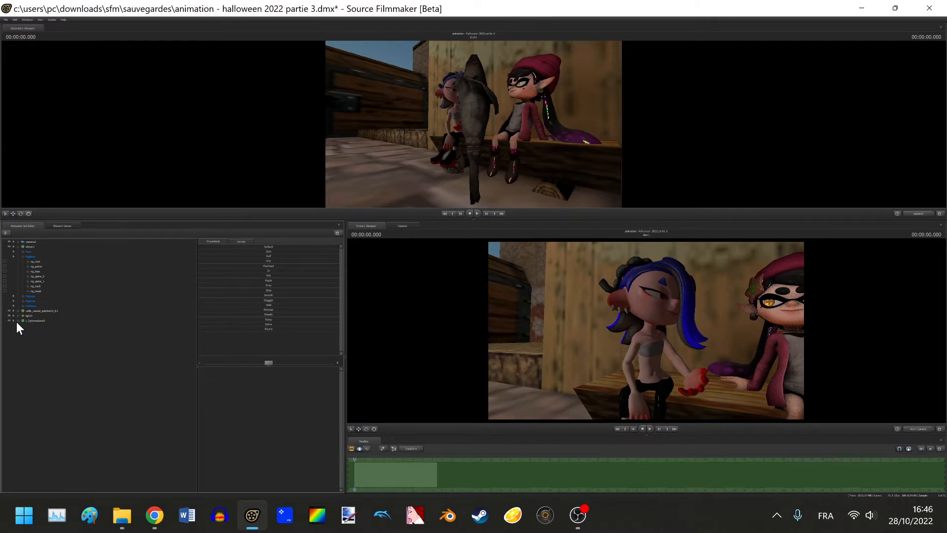
left_click(34, 330)
left_click(39, 291)
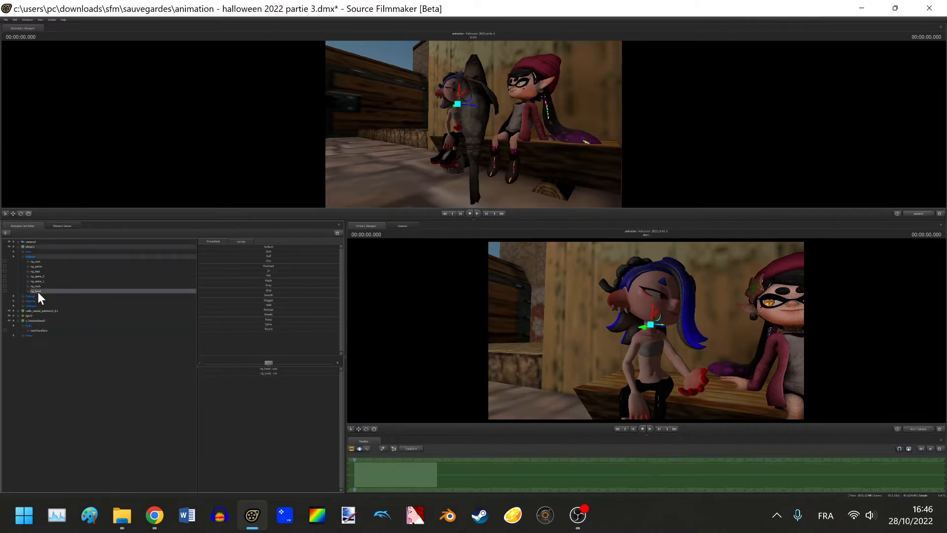
double_click(42, 330)
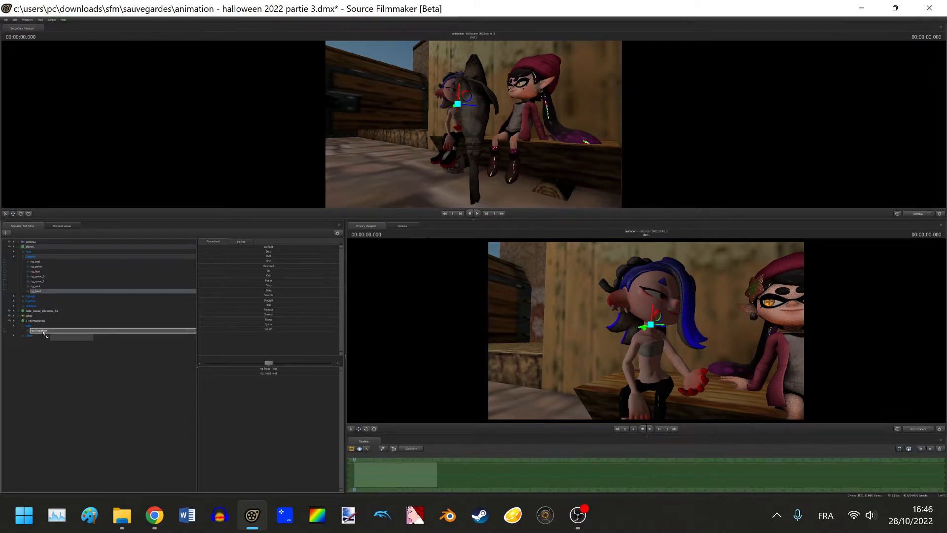
left_click_drag(43, 331, 43, 331)
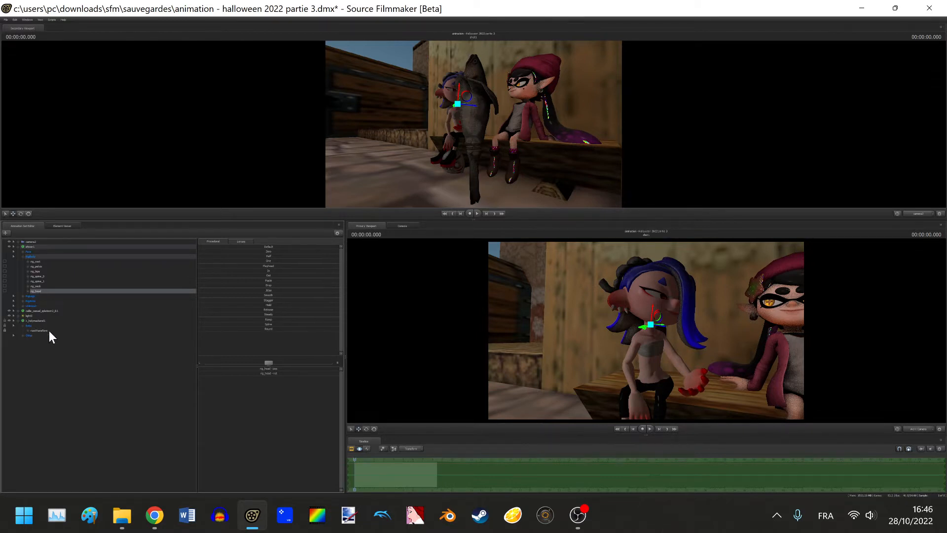
left_click(35, 331)
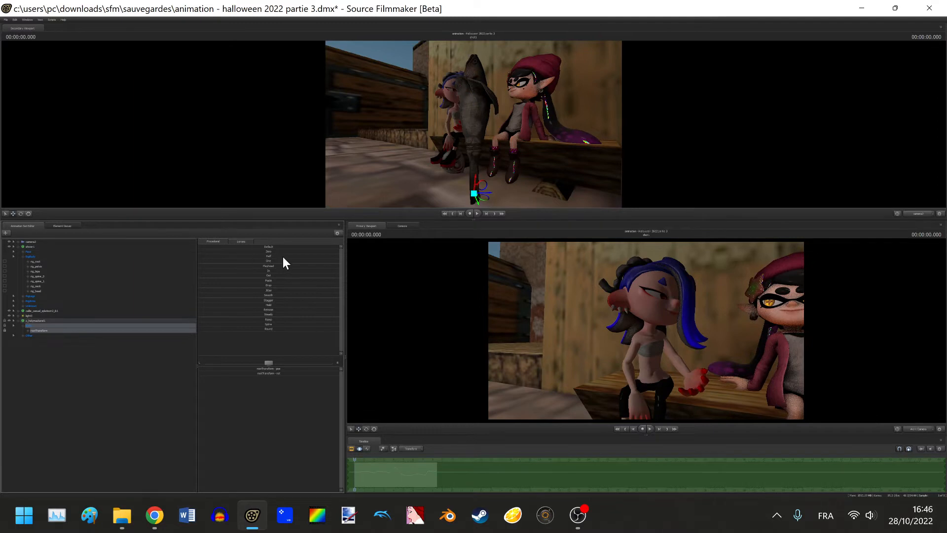
left_click(261, 251)
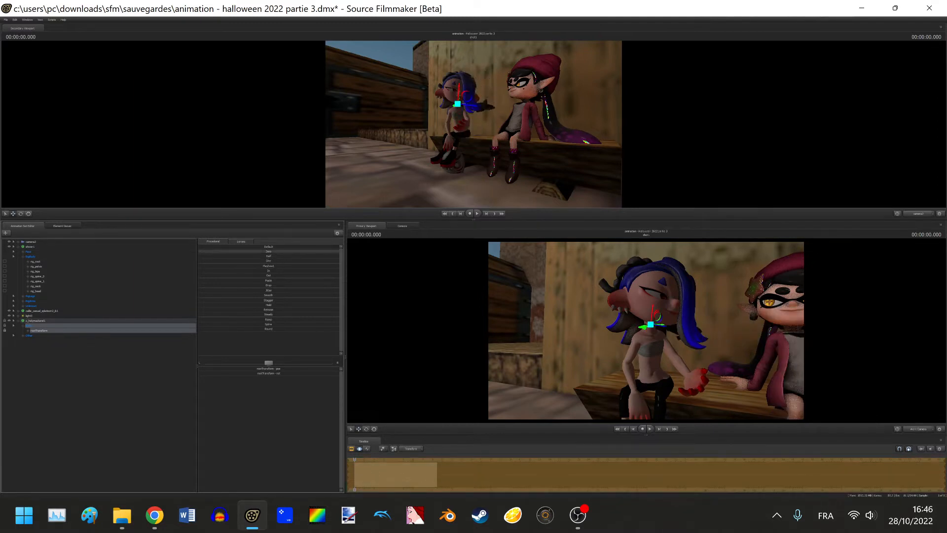
Move and rotate the fish so it hangs upright along the front hair beside the character's head
key("d")
left_click_drag(590, 320, 523, 326)
key("z")
left_click_drag(646, 316, 664, 340)
left_click(366, 429)
left_click_drag(663, 328, 686, 348)
left_click(359, 429)
left_click_drag(659, 340, 662, 268)
mouse_move(638, 318)
left_mouse_down()
mouse_move(641, 296)
mouse_move(623, 292)
mouse_move(610, 310)
mouse_move(629, 314)
mouse_move(631, 296)
mouse_move(650, 301)
mouse_move(646, 331)
mouse_move(647, 311)
mouse_move(616, 325)
mouse_move(646, 332)
mouse_move(652, 306)
mouse_move(646, 323)
mouse_move(638, 304)
left_mouse_up()
left_click(366, 429)
left_click(359, 429)
key("ctrl")
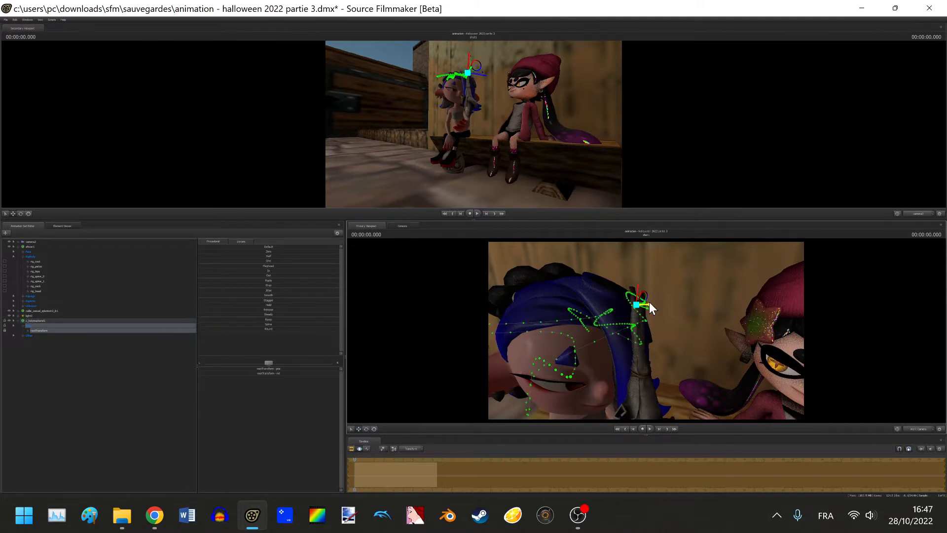
left_click_drag(642, 297, 654, 331)
left_click(31, 351)
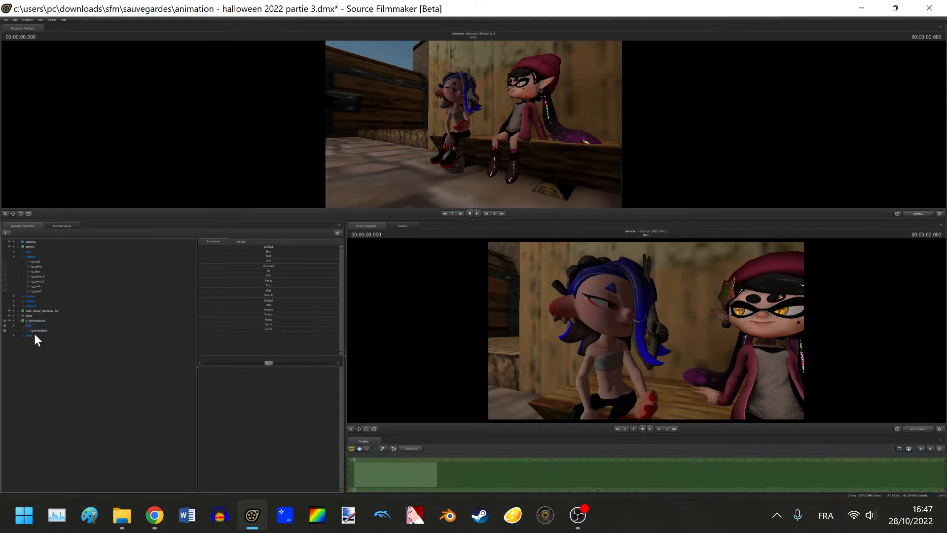
Bake the procedural bones of the fish's animation set
left_click(36, 318)
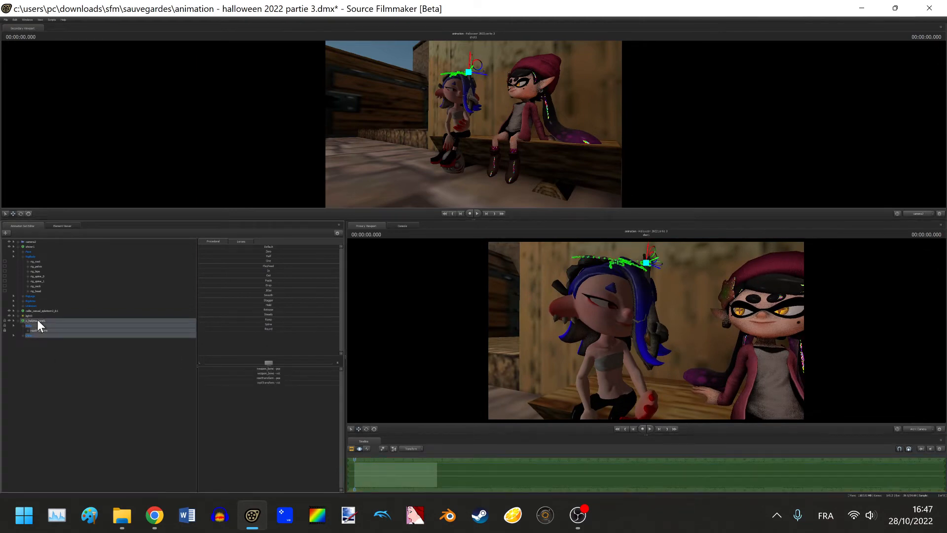
right_click(37, 318)
mouse_move(56, 362)
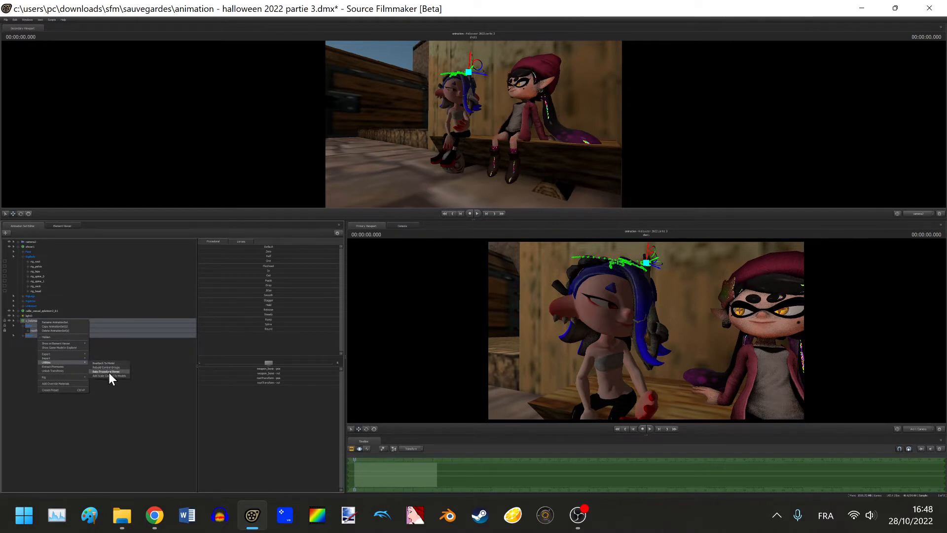
left_click(106, 372)
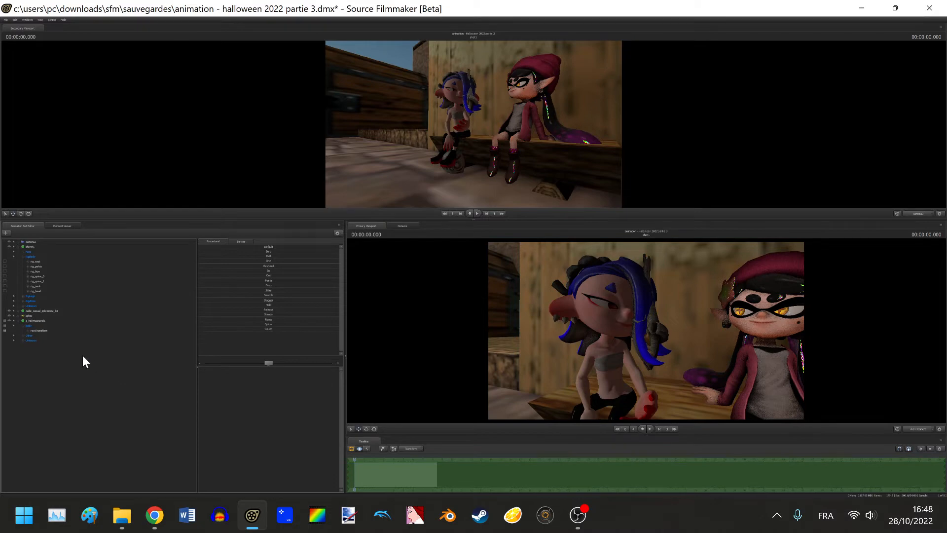
Expand the fish's group of baked bones and select its jiggle bones to check where each one sits
left_click(30, 341)
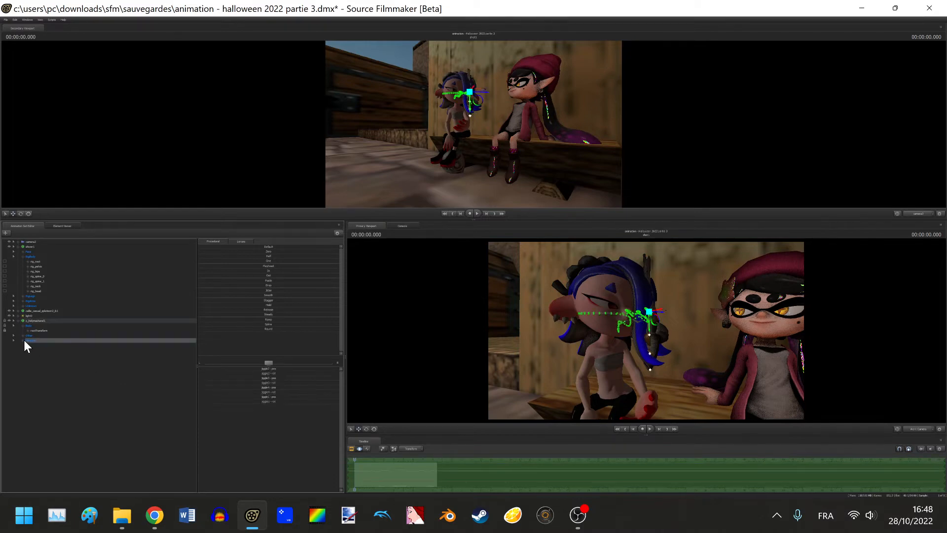
left_click(23, 340)
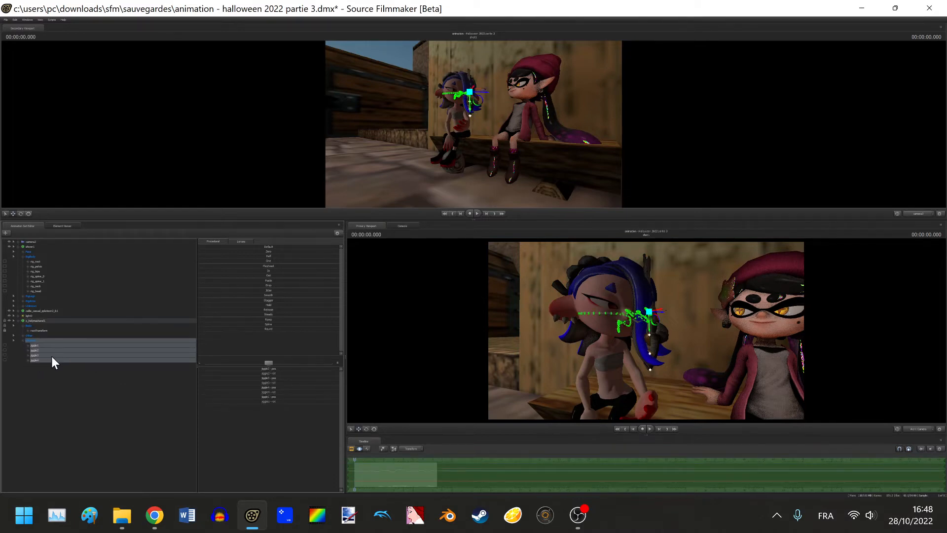
left_click(117, 369)
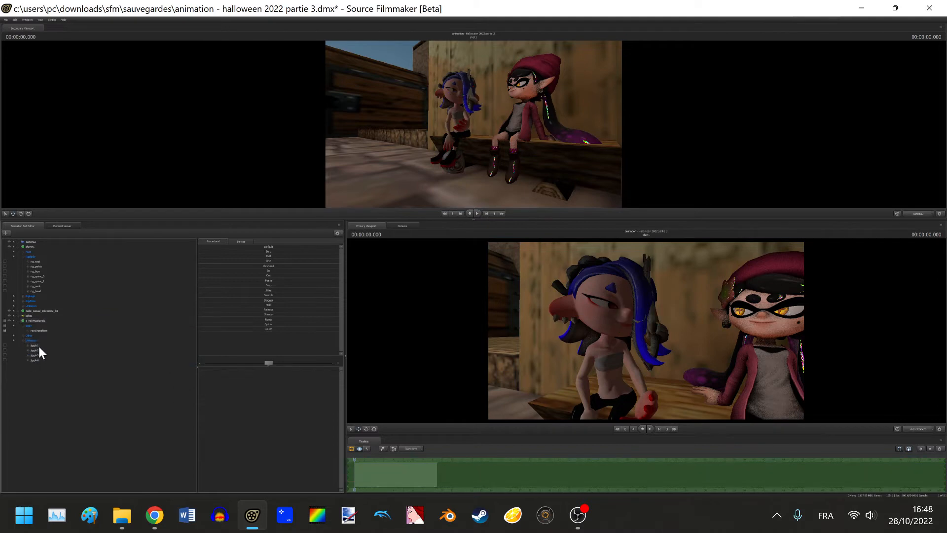
left_click_drag(38, 346, 39, 360)
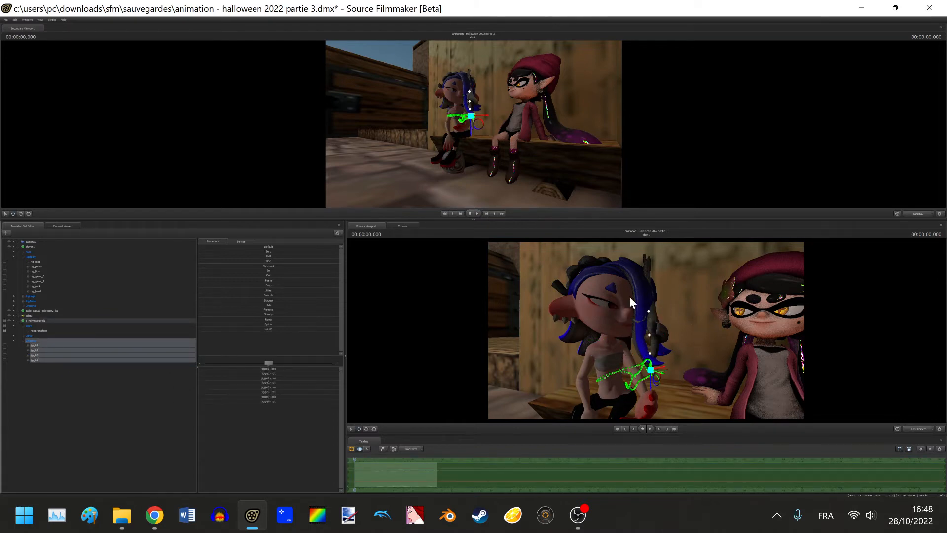
left_click(71, 369)
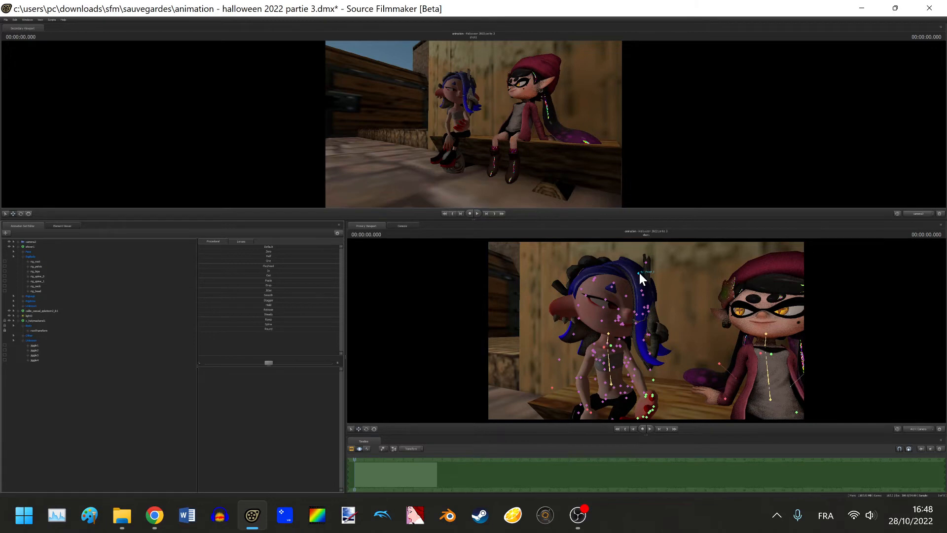
Select the fish's jiggle1 bone together with shiver1's Hair_Front_1 bone and apply an orient constraint between them
left_click(640, 272)
left_click_drag(193, 253, 217, 475)
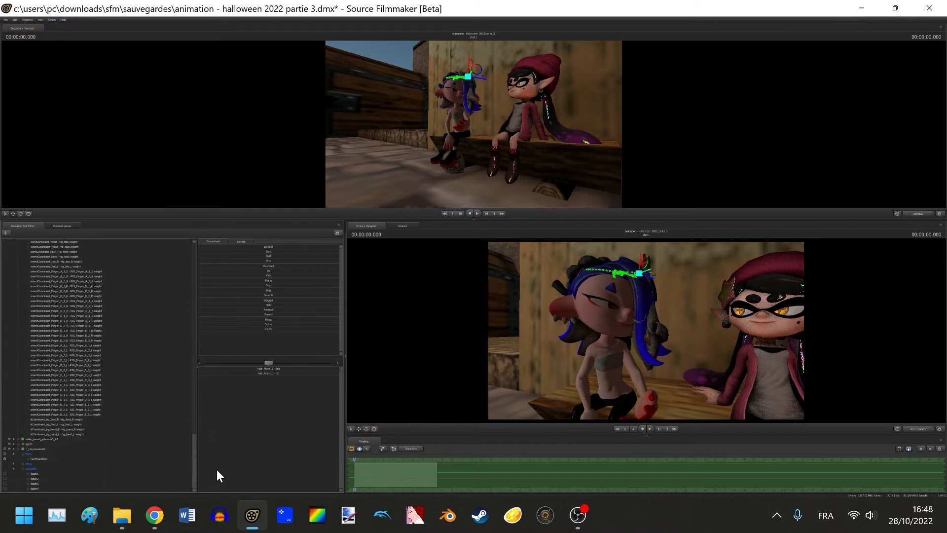
left_click(33, 475)
scroll(79, 430, "up", 10)
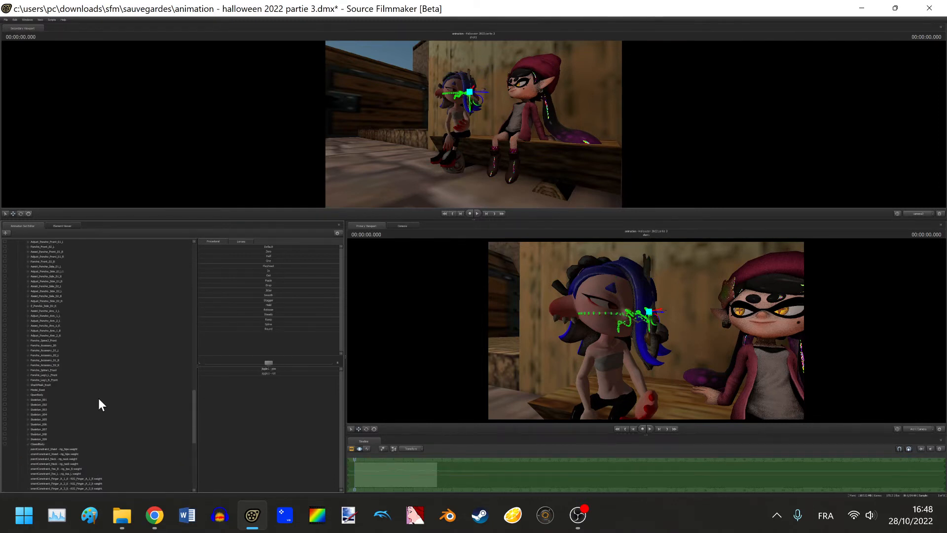
scroll(97, 401, "up", 15)
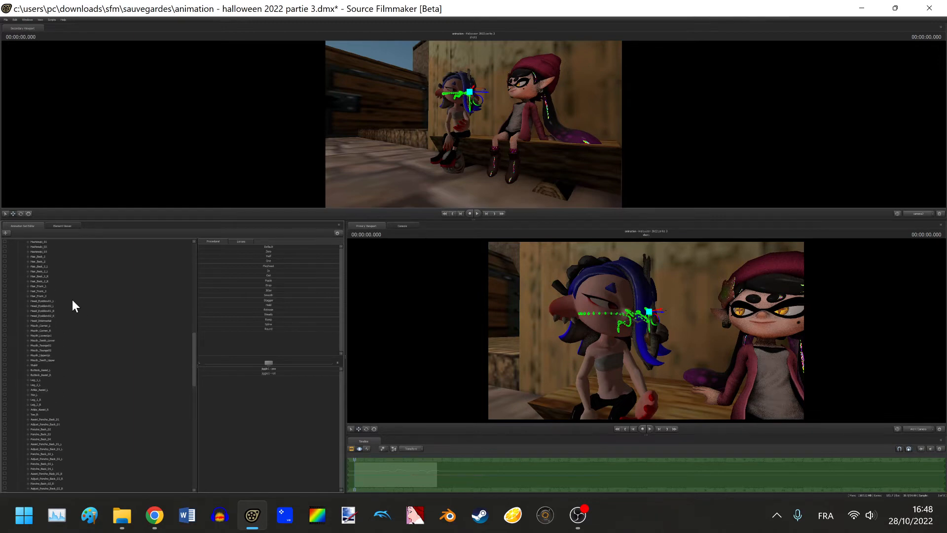
left_click(46, 286)
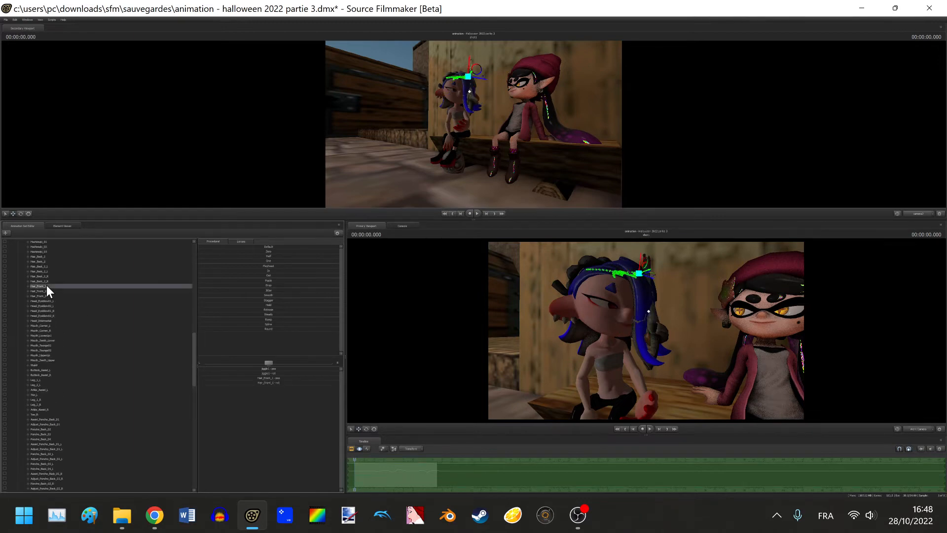
right_click(47, 285)
mouse_move(87, 304)
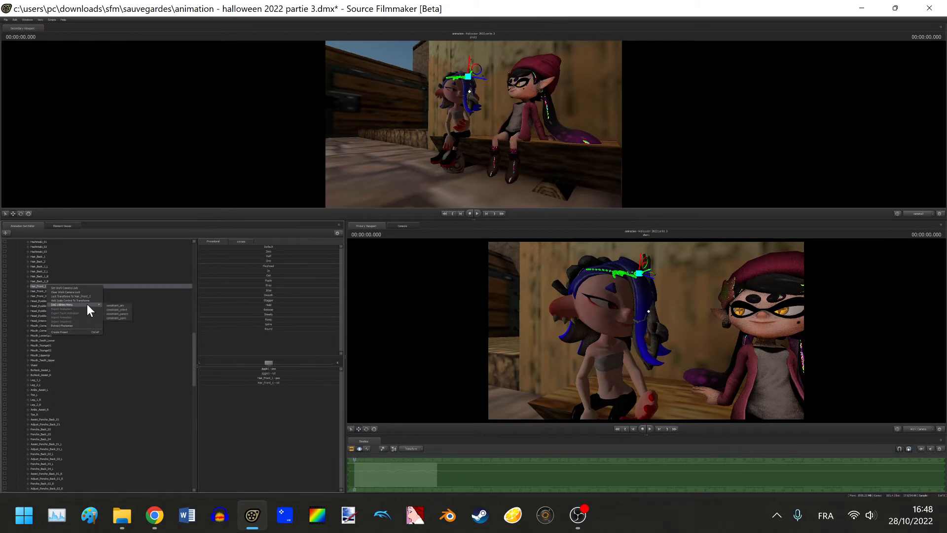
left_click(126, 309)
left_click_drag(193, 344, 218, 433)
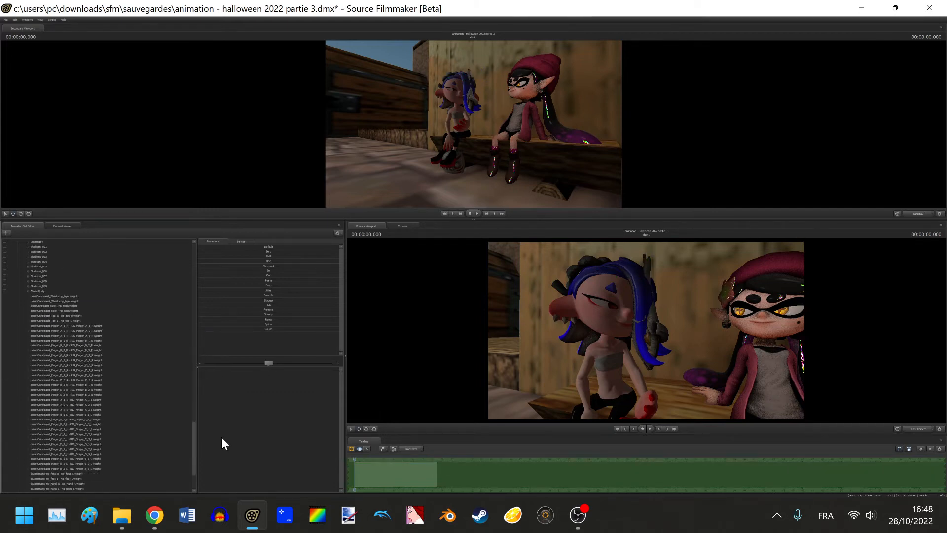
Select the fish's jiggle2 bone together with shiver1's Hair_Front_2 bone and apply an orient constraint between them
left_click(92, 435)
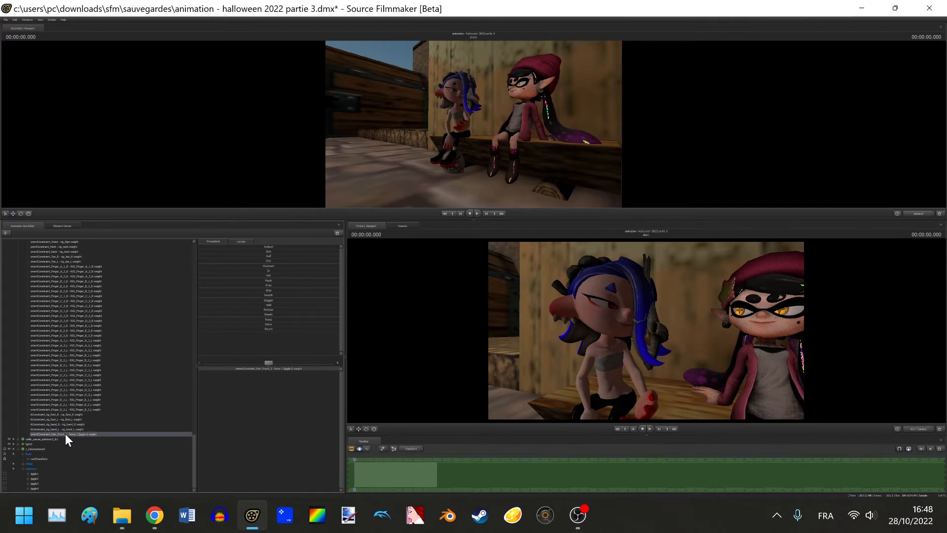
left_click(38, 478)
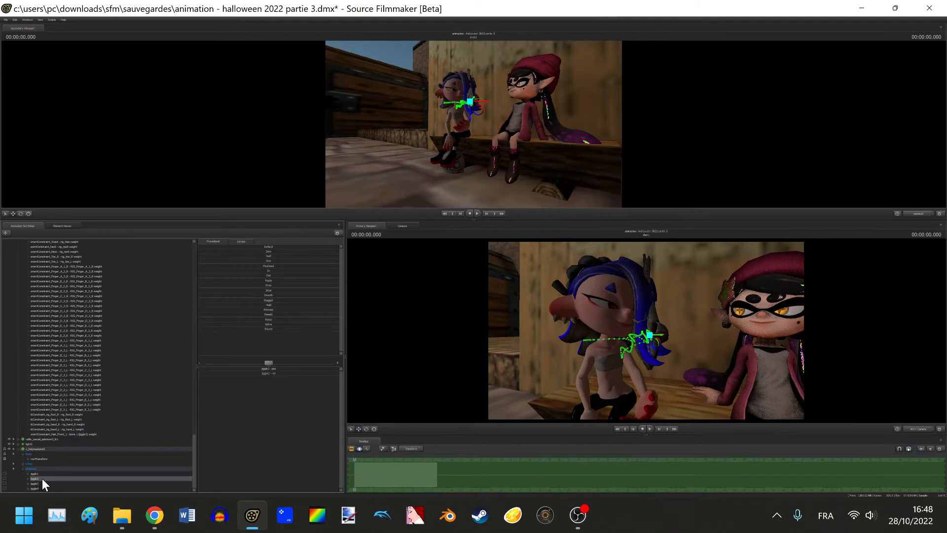
left_click_drag(193, 455, 202, 339)
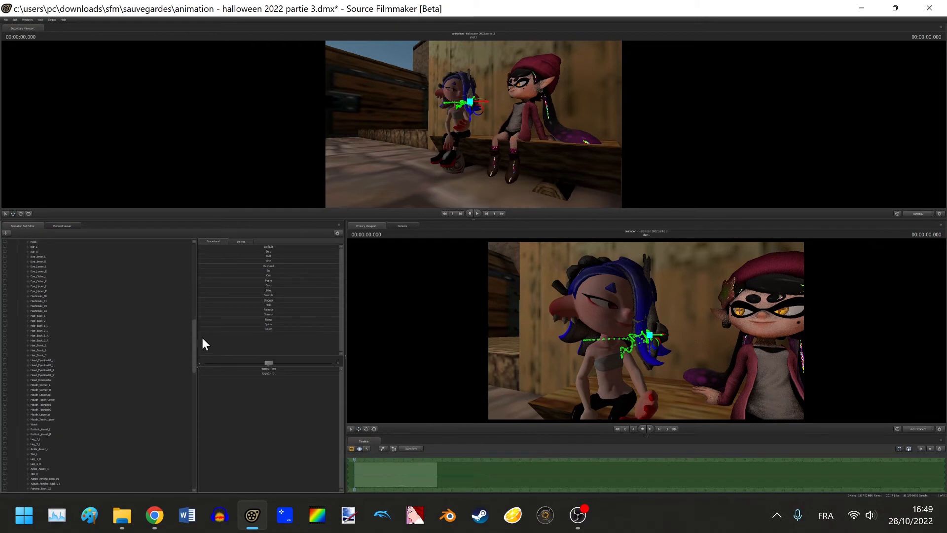
left_click(43, 352)
right_click(42, 350)
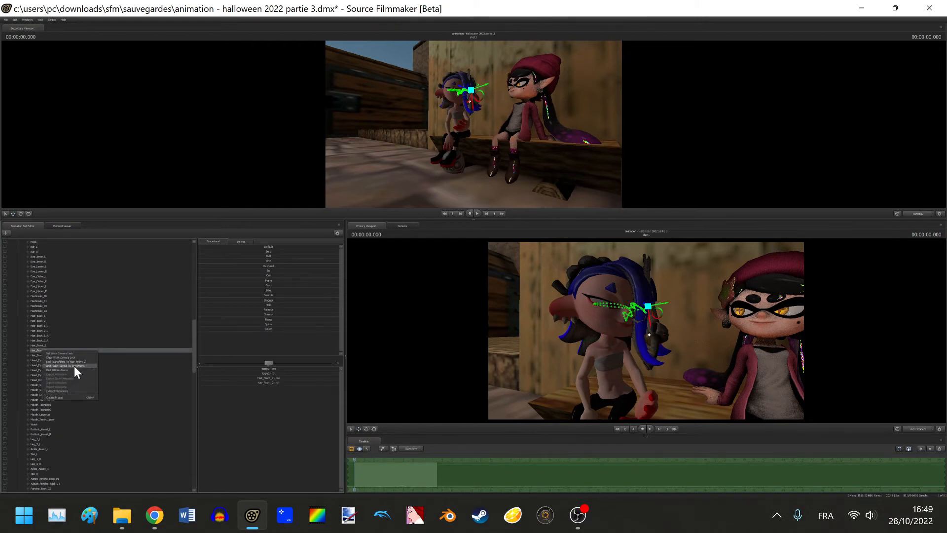
mouse_move(79, 369)
left_click(110, 375)
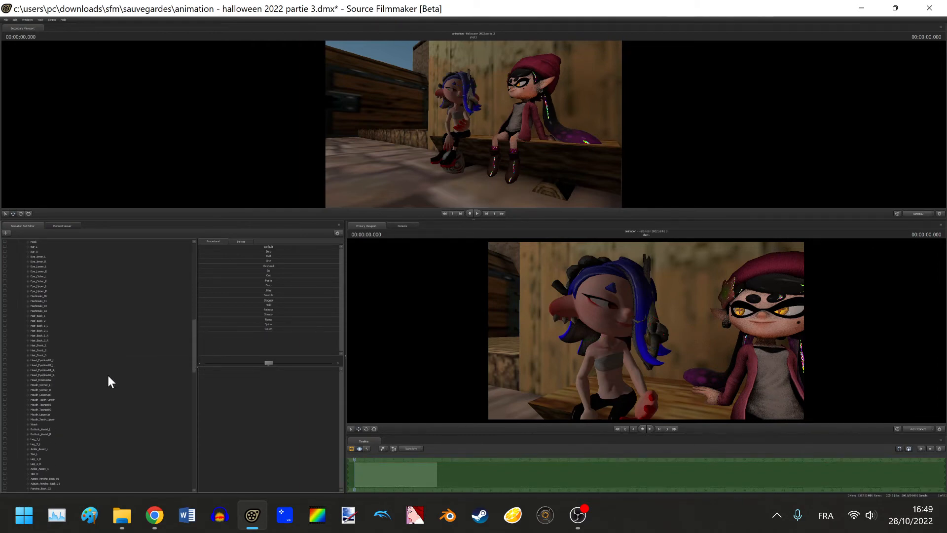
Select the fish's jiggle3 bone together with shiver1's Hair_Front_3 bone and apply an orient constraint between them
left_click_drag(194, 334, 73, 469)
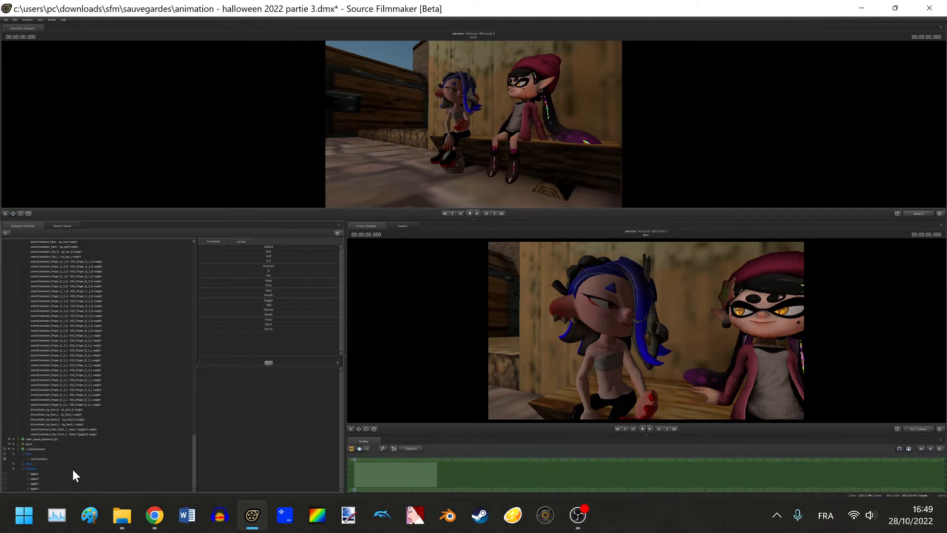
left_click(48, 483)
left_click_drag(192, 463, 203, 339)
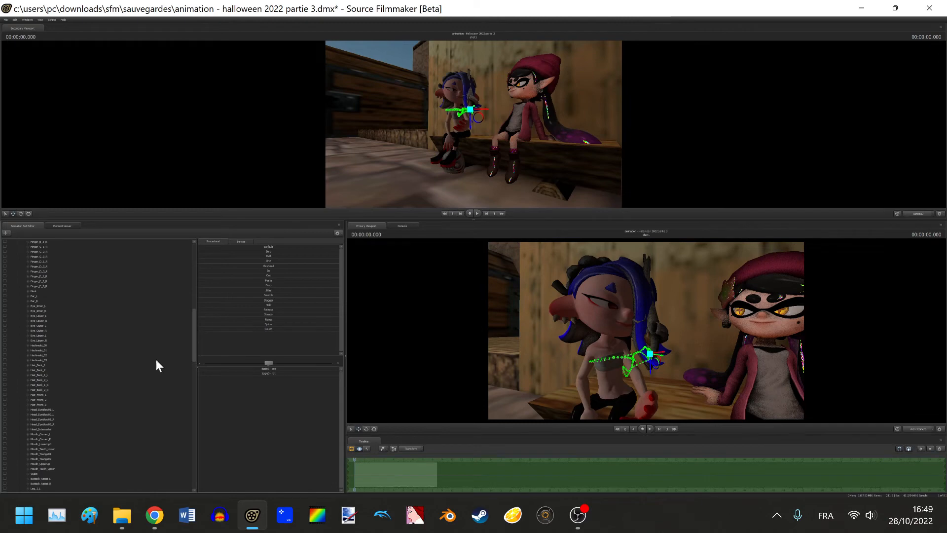
left_click(44, 405, "ctrl")
right_click(44, 405)
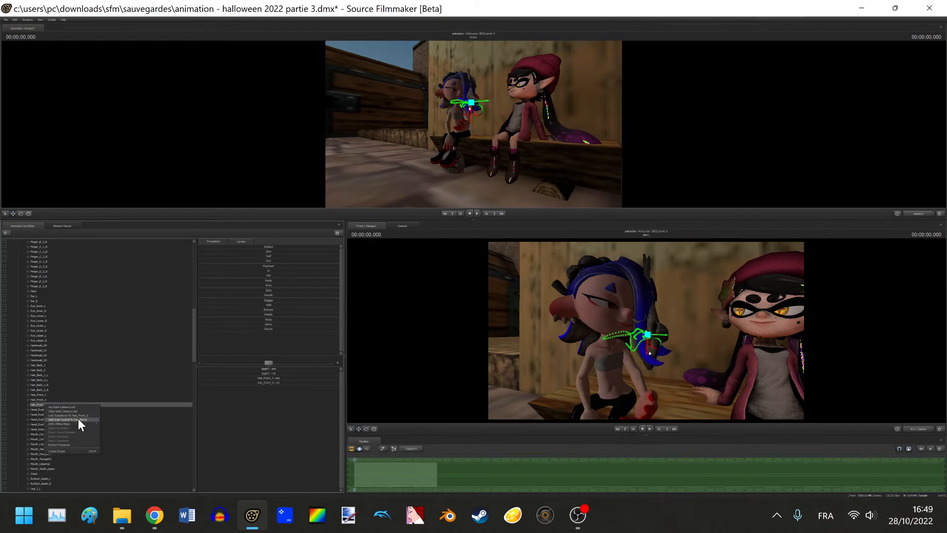
left_click(114, 427)
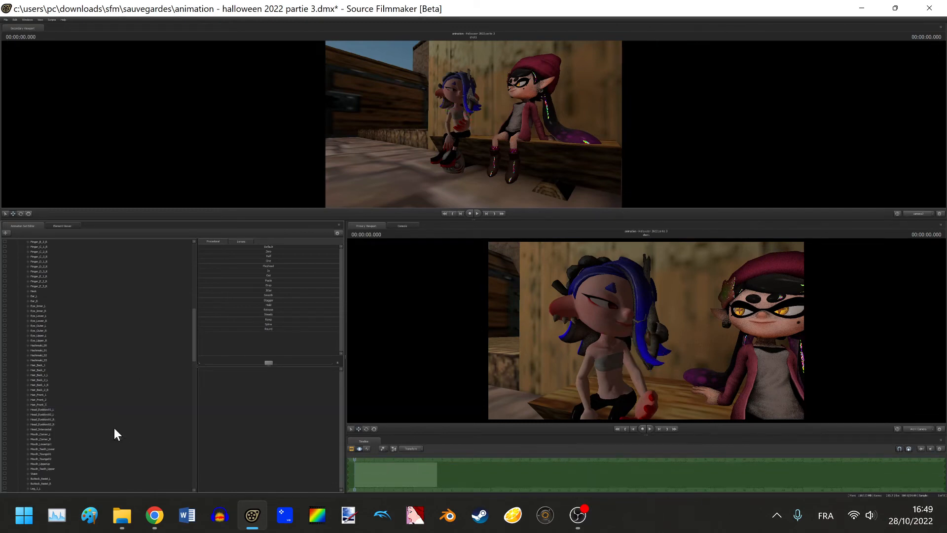
Select the fish's jiggle4, jiggle1, jiggle2 and jiggle3 bones one by one to compare their positions along the hair
left_click_drag(195, 319, 211, 460)
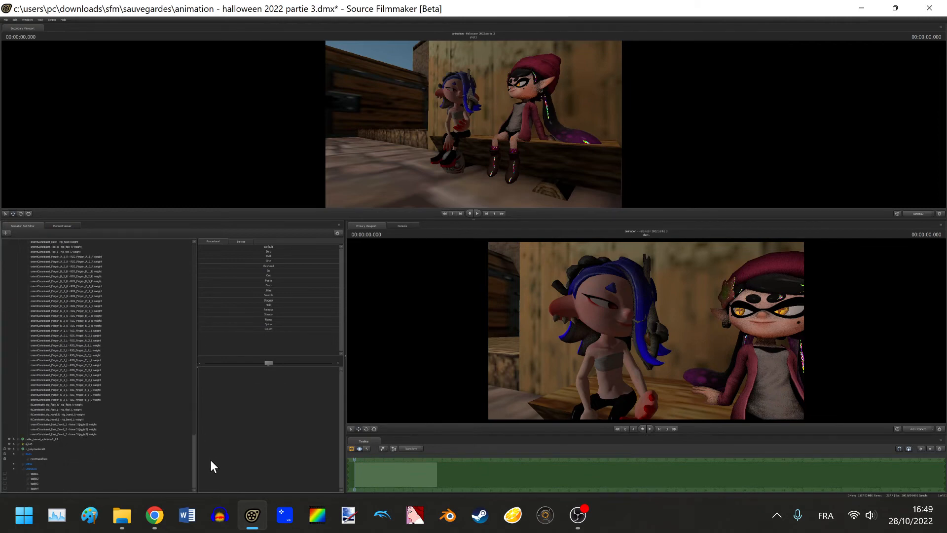
left_click(34, 488)
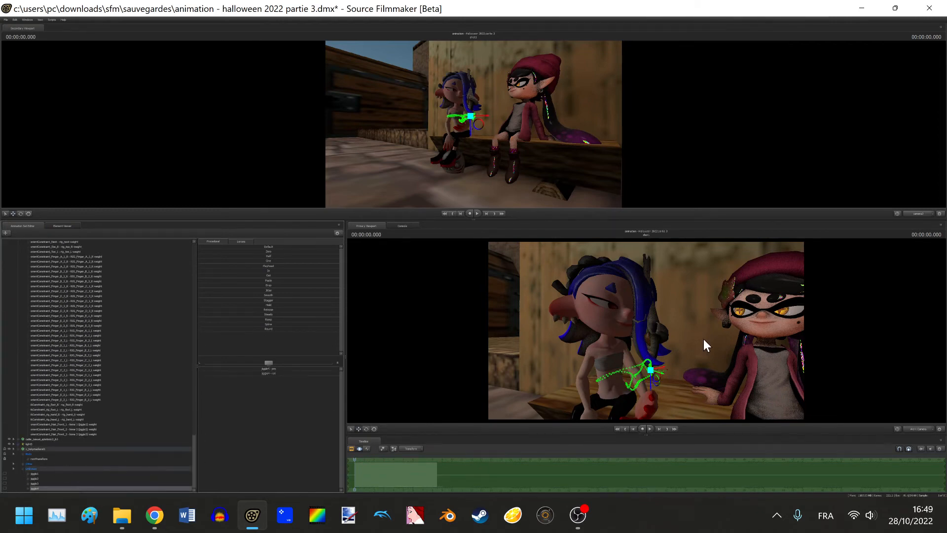
left_click(43, 473)
left_click(42, 478)
left_click(40, 483)
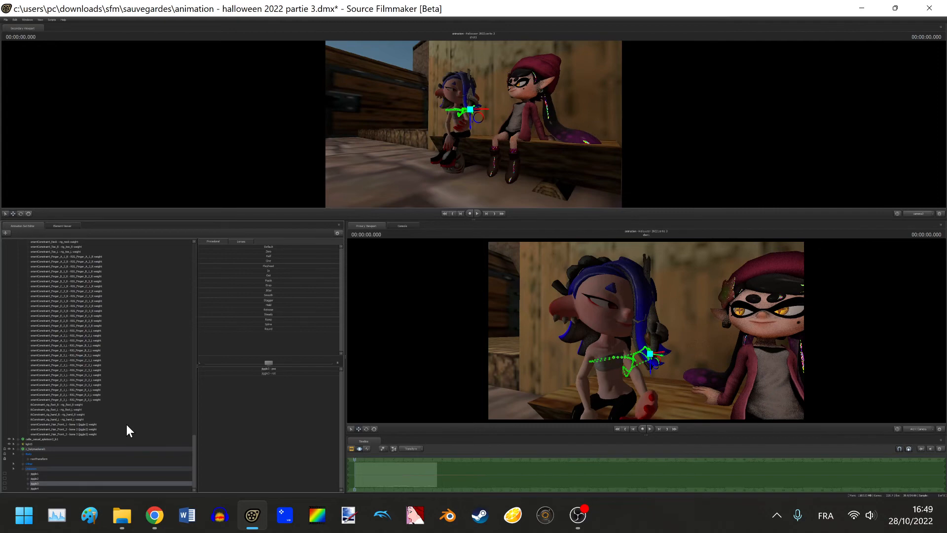
Collapse the fish's animation set and hide the fish model in the scene
left_click(19, 448)
left_click_drag(554, 371, 520, 370)
key("s")
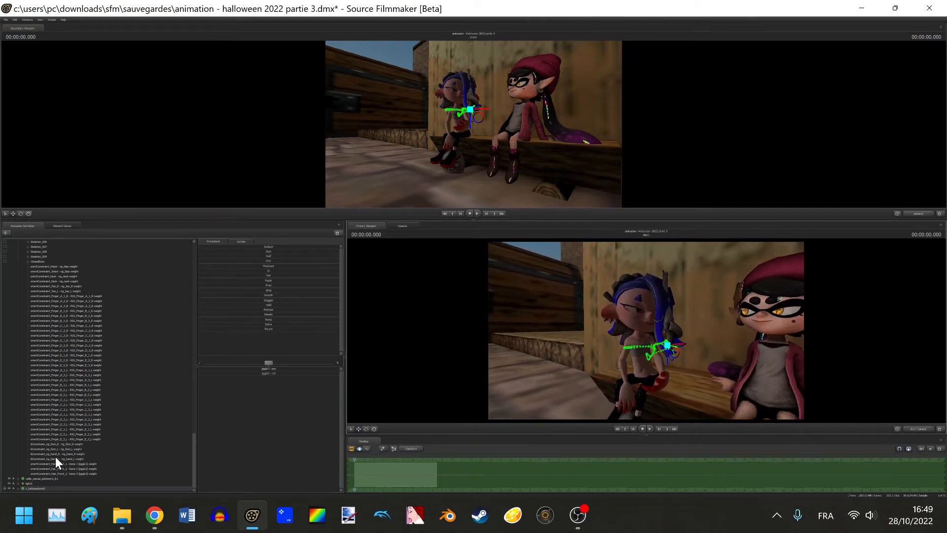
left_click(34, 487)
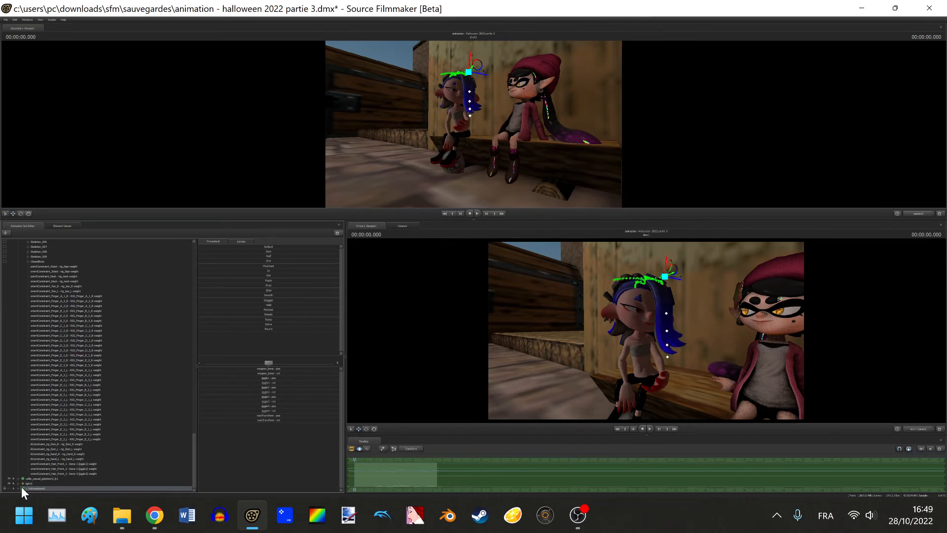
left_click(46, 469)
Play back the shot, return to 00:00:08.166 and examine both seated characters from several angles
mouse_move(641, 342)
left_mouse_down()
mouse_move(643, 331)
mouse_move(648, 341)
left_mouse_up()
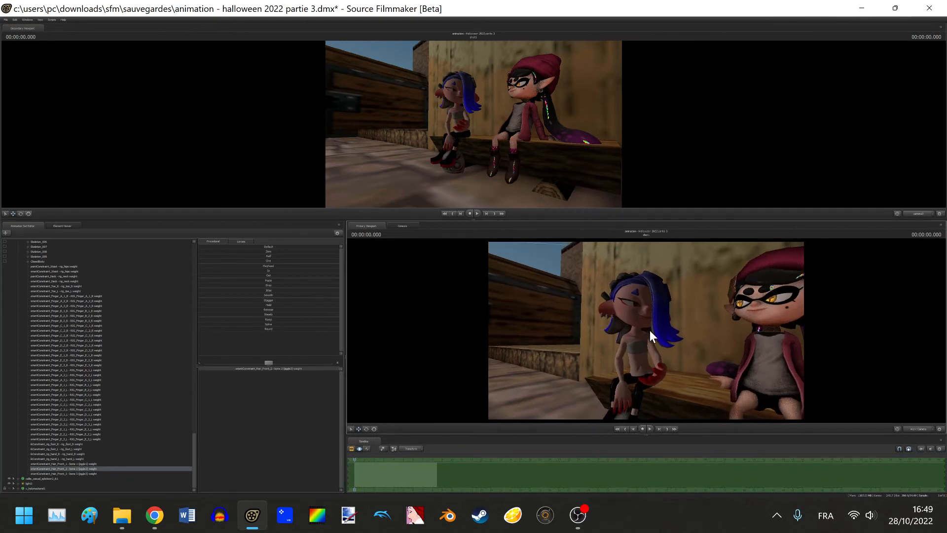
key("space")
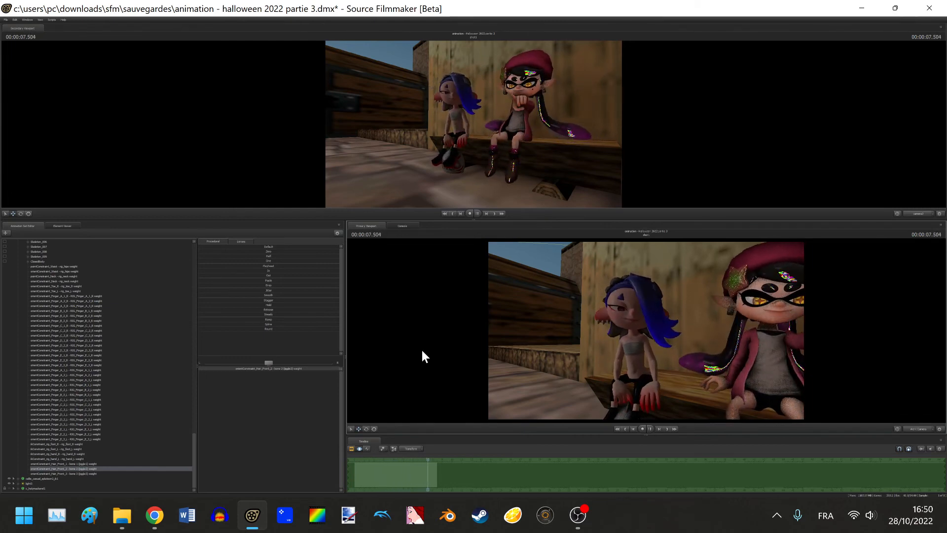
key("space")
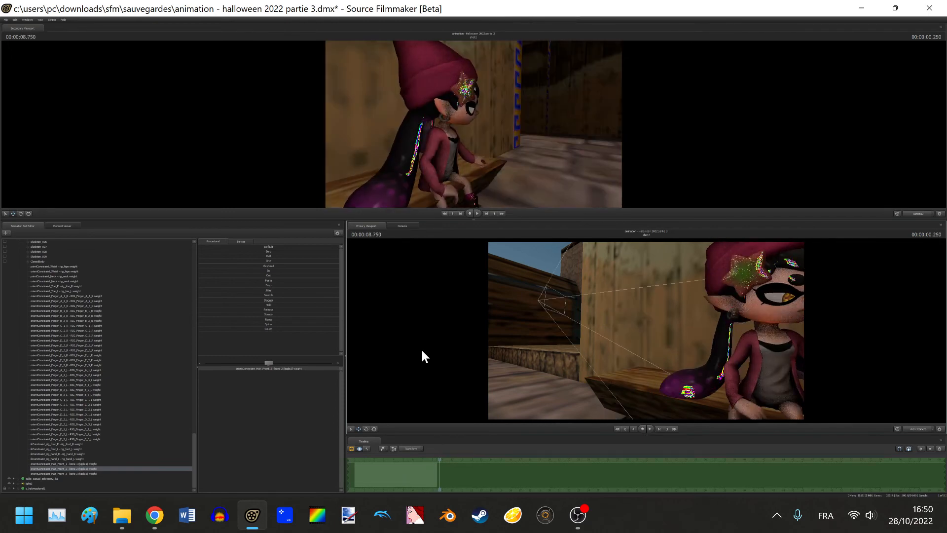
left_click_drag(438, 460, 434, 460)
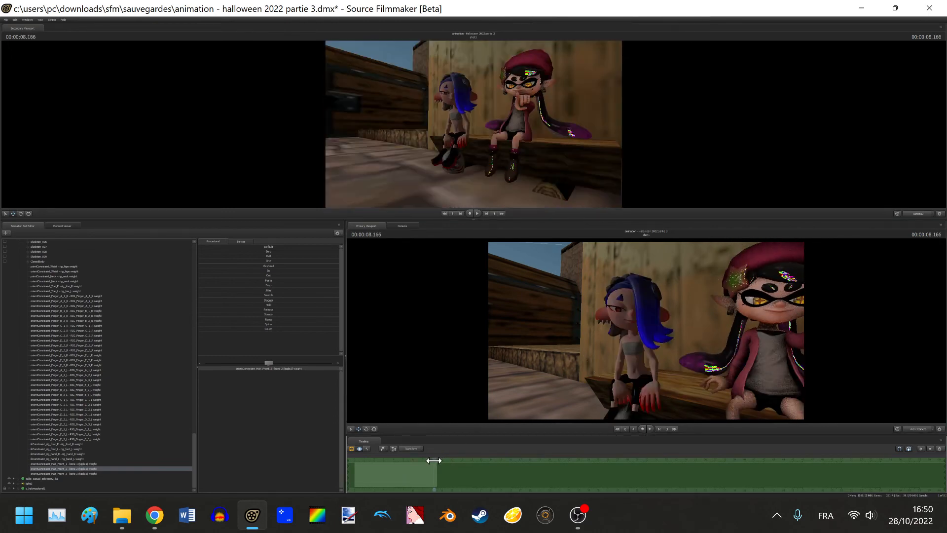
left_click_drag(646, 331, 676, 342)
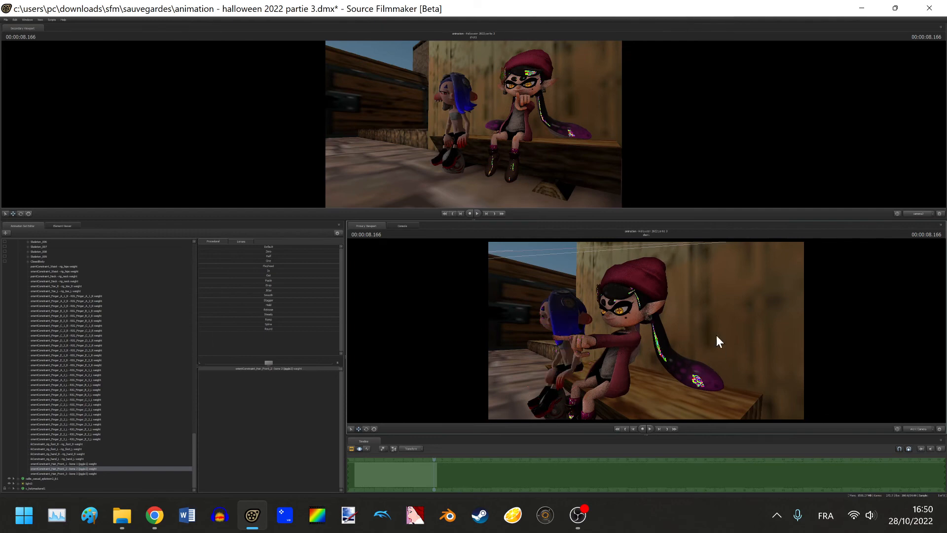
left_click_drag(660, 344, 648, 330)
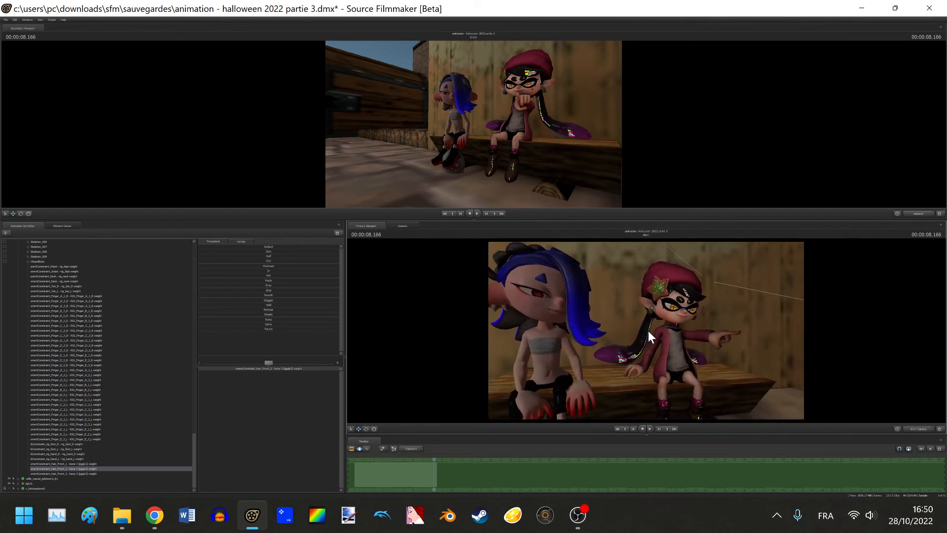
left_click(657, 304)
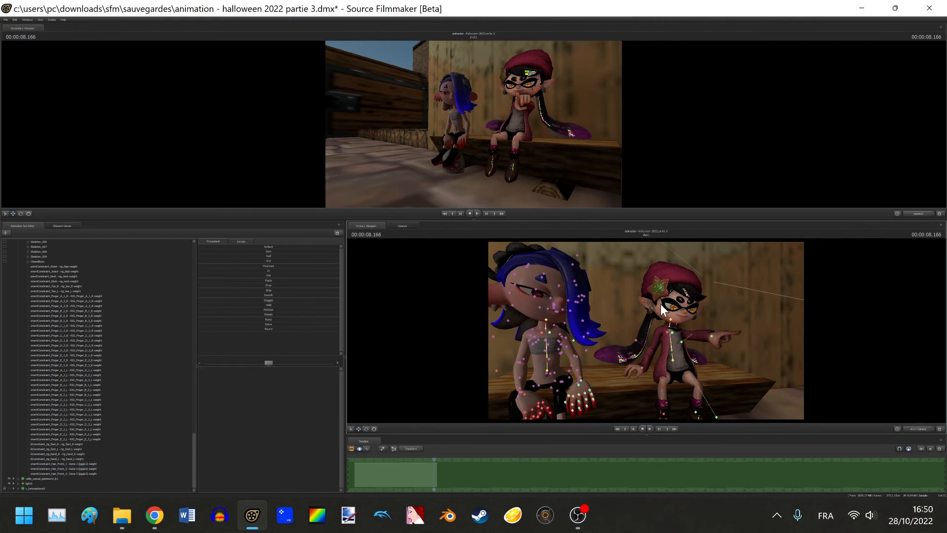
left_click_drag(679, 345, 651, 328, "ctrl")
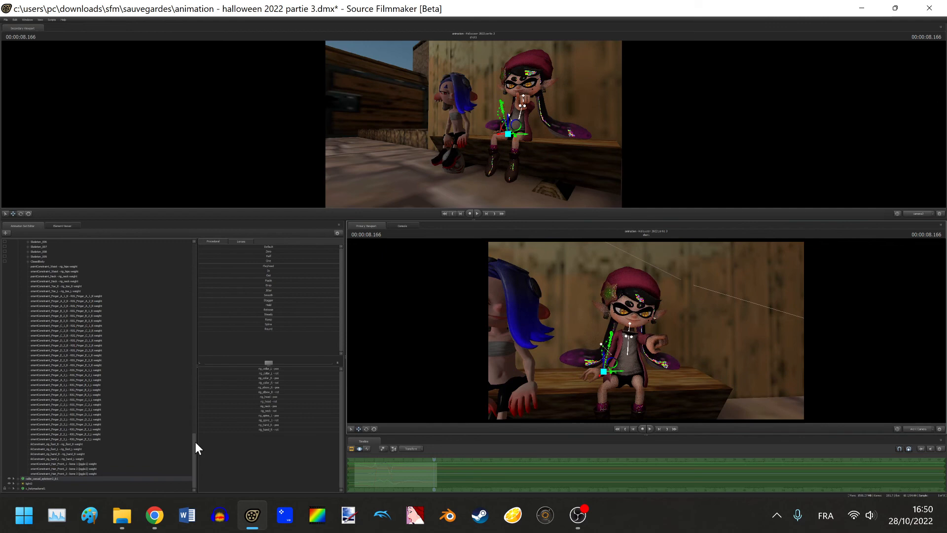
Collapse shiver1's expanded control groups in the animation set list and clear the selection
left_click(36, 488)
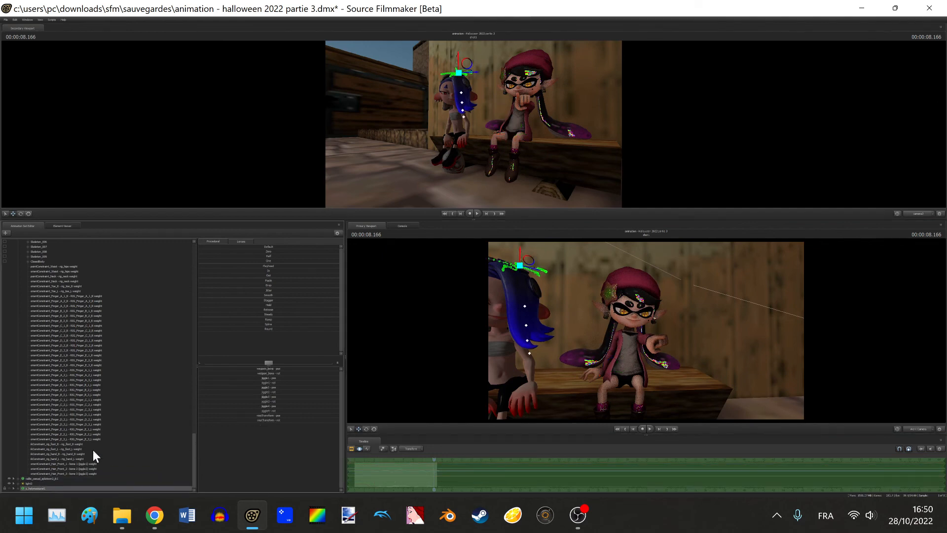
left_click_drag(194, 446, 194, 232)
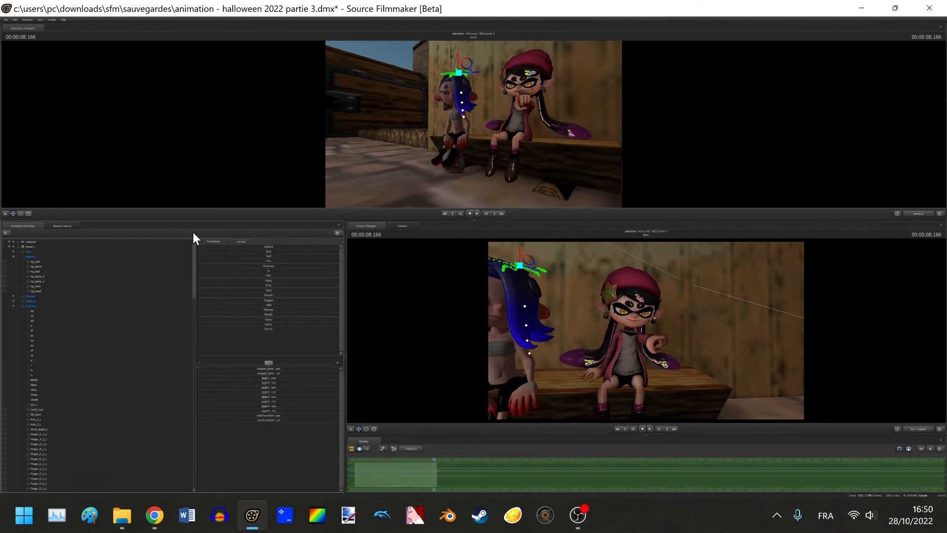
left_click(22, 306)
left_click(23, 256)
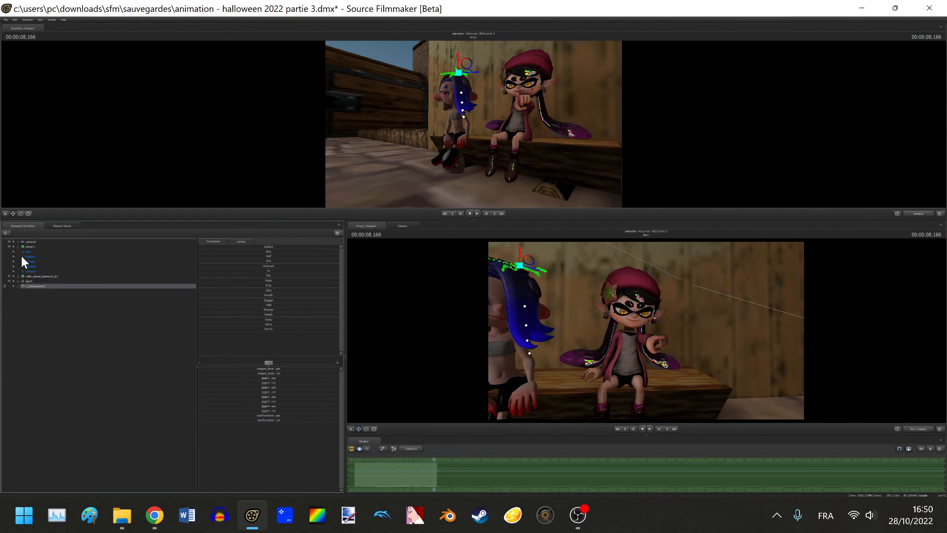
left_click(79, 345)
scroll(620, 293, "down", 5)
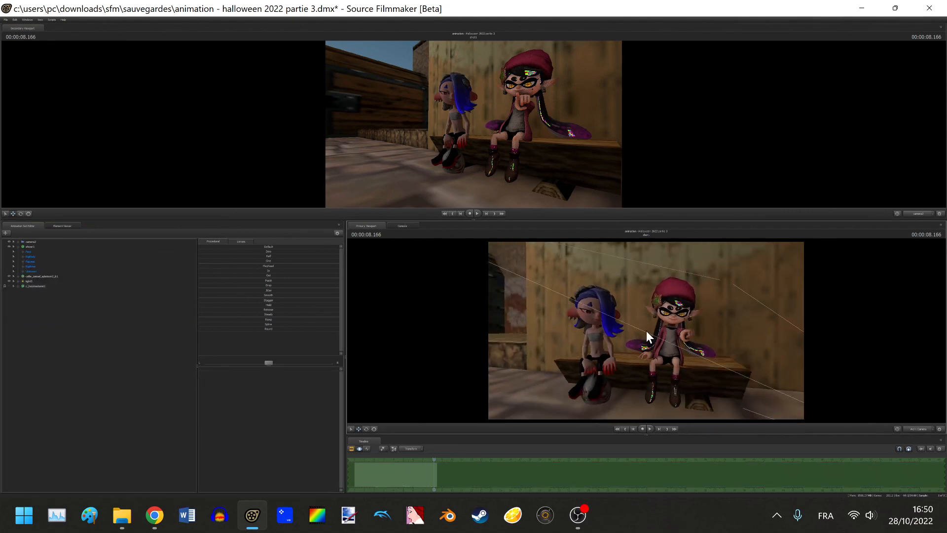